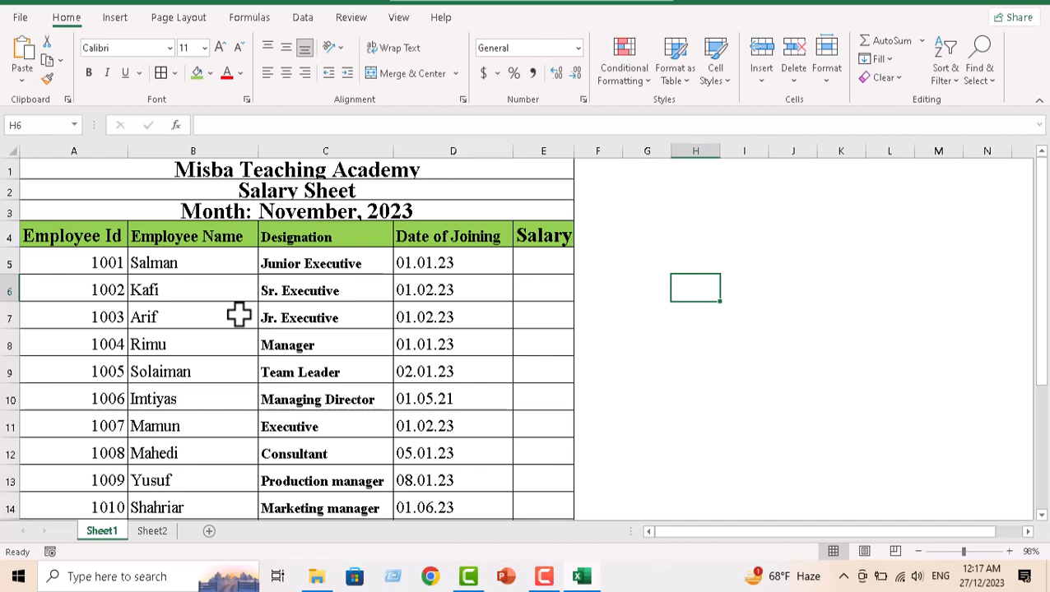
# - Start a VLOOKUP formula in cell E5 of Sheet1 with the employee name in B5 as the lookup value
pyautogui.click(154, 533)
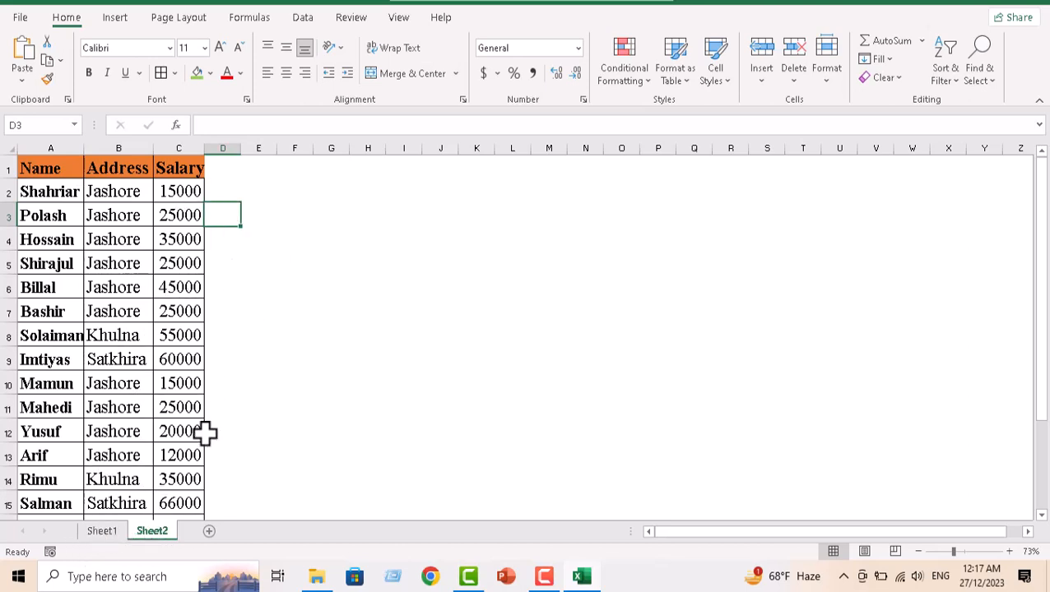
pyautogui.click(120, 535)
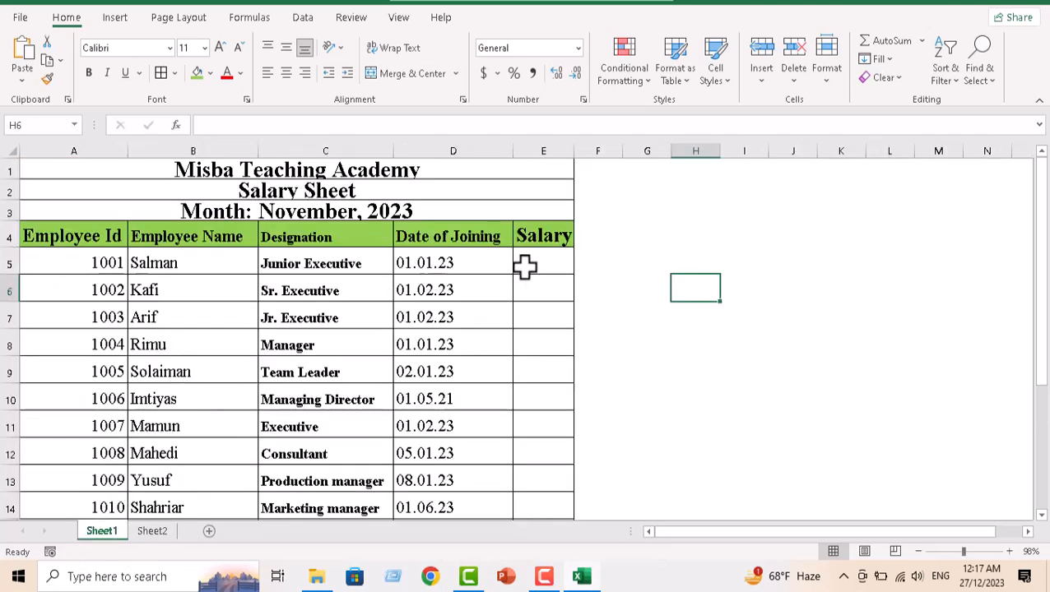
pyautogui.scroll(-2, 536, 272)
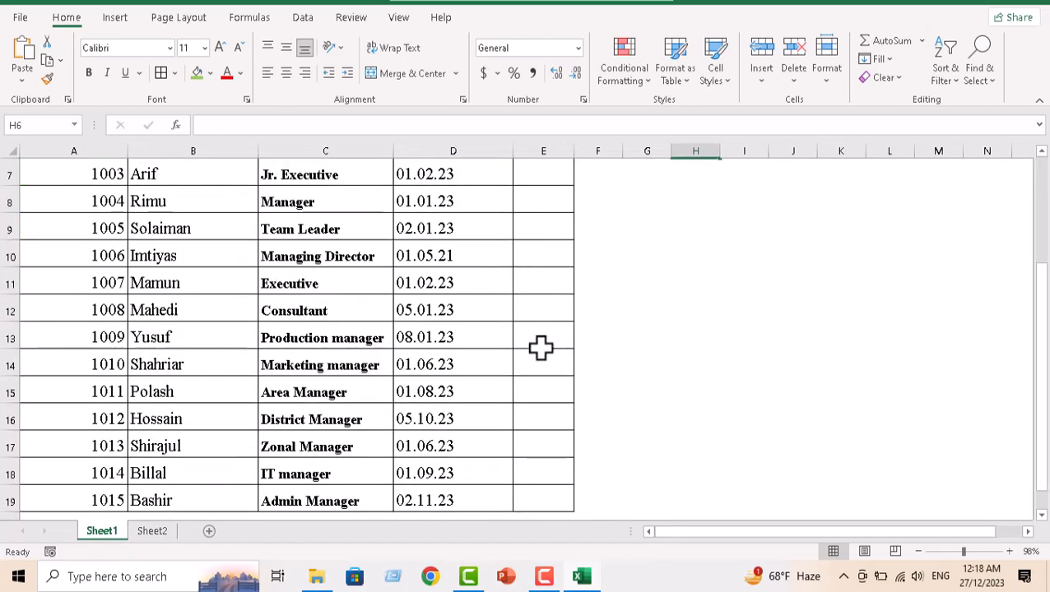
pyautogui.scroll(2, 541, 348)
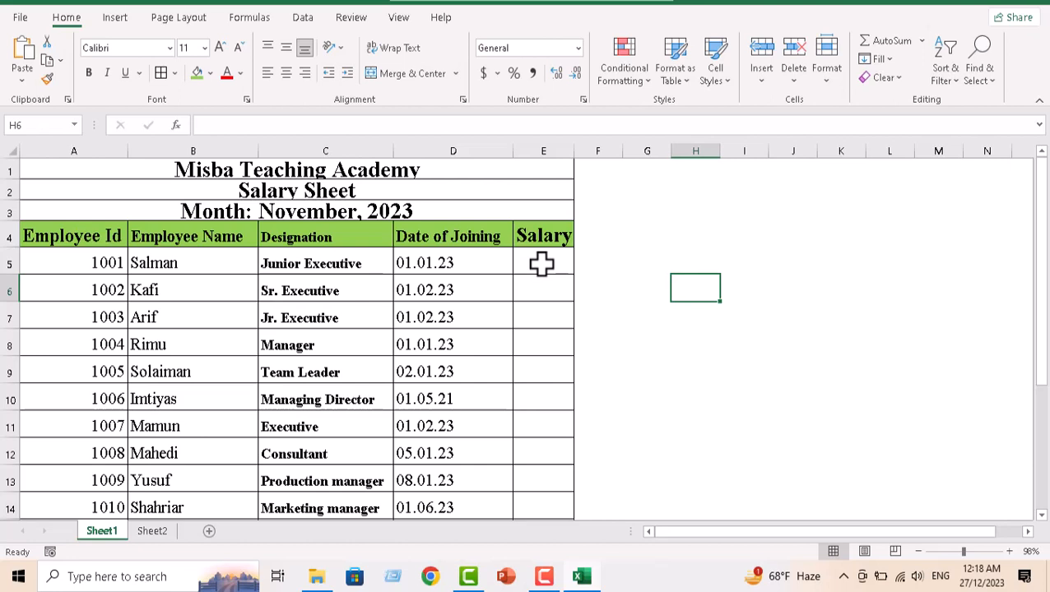
pyautogui.click(541, 263)
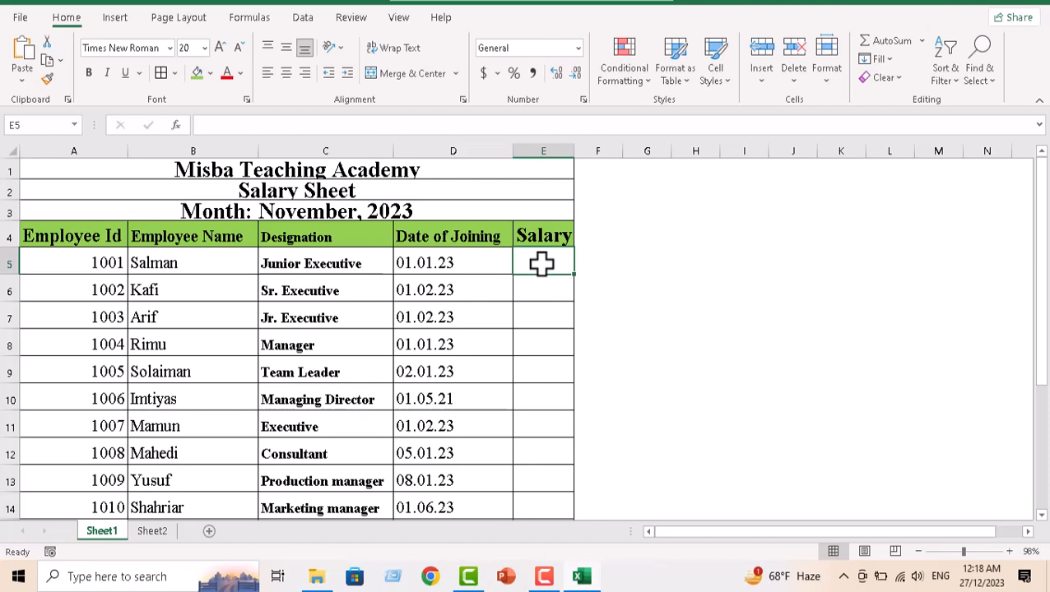
pyautogui.write('=')
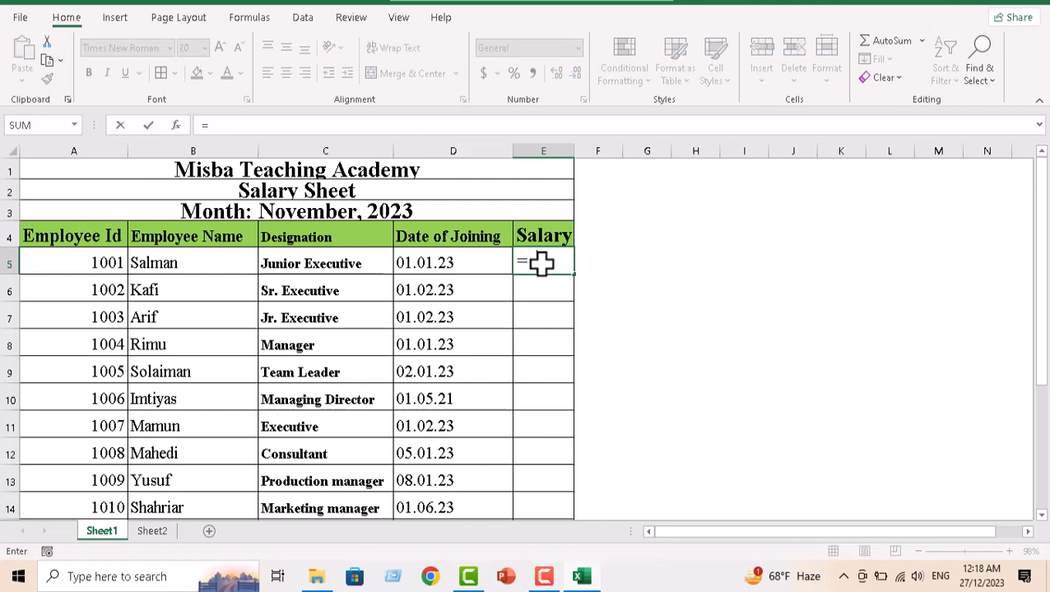
pyautogui.write('vlo')
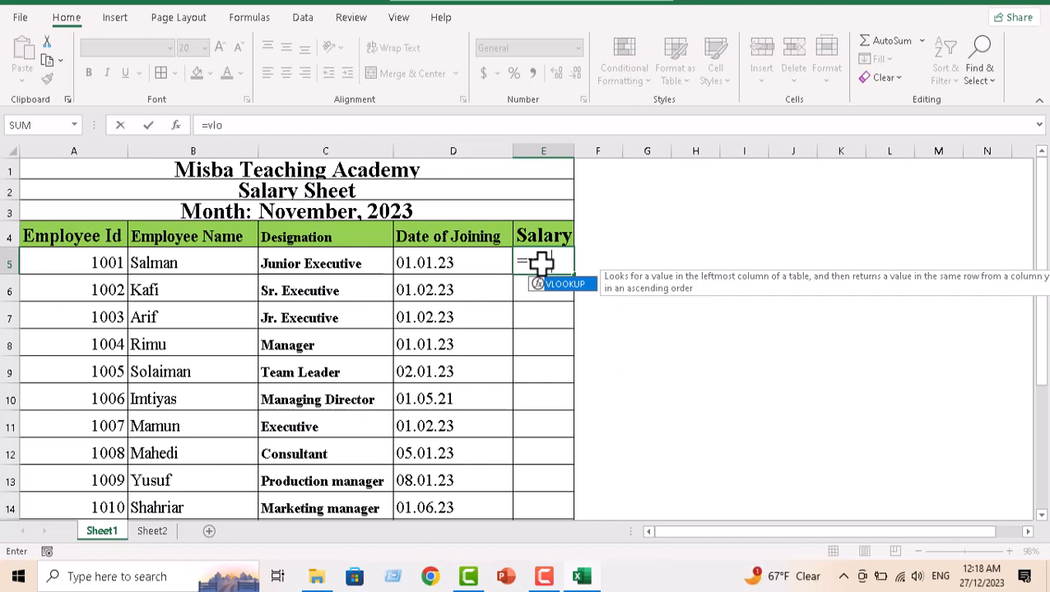
pyautogui.press('Tab')
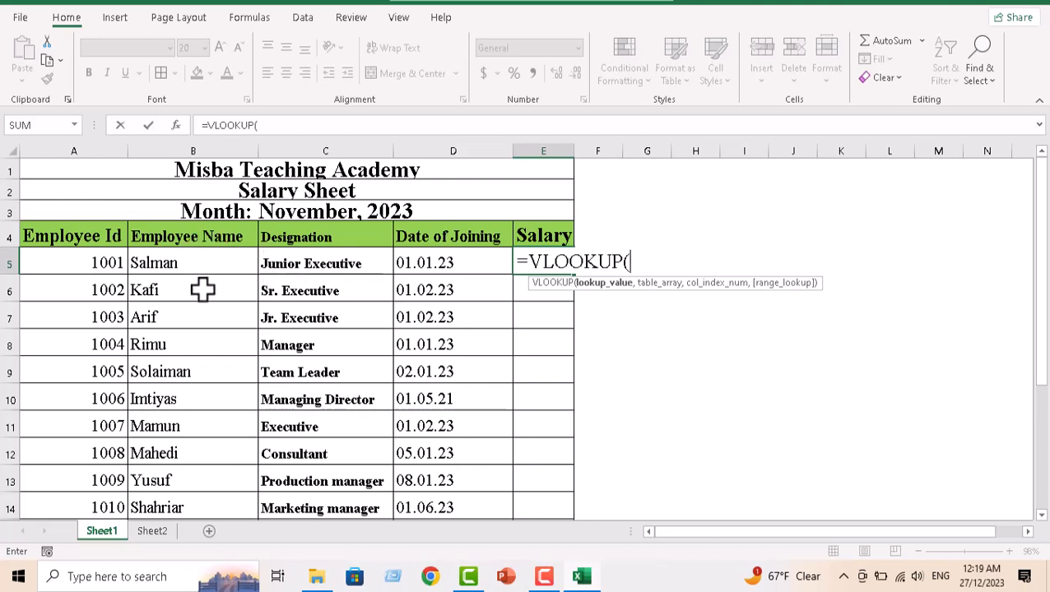
pyautogui.click(202, 262)
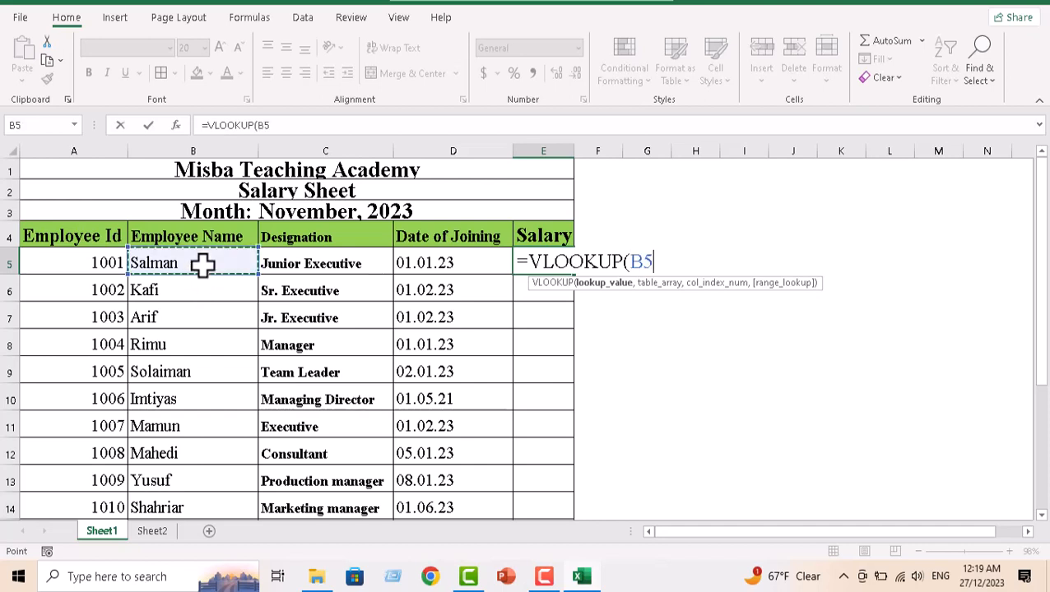
pyautogui.write(',')
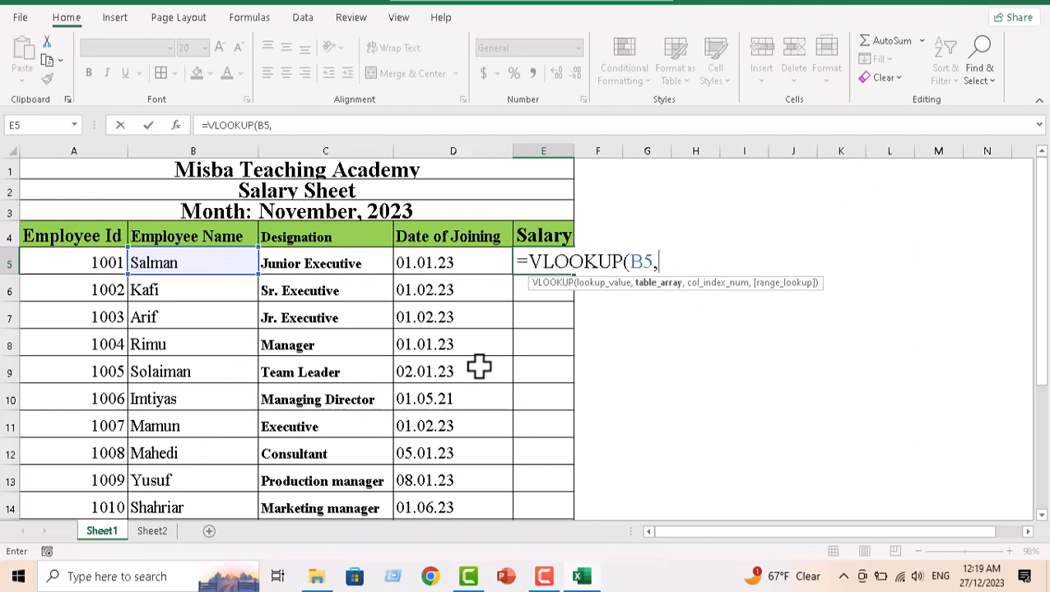
# - Set the formula's table array to the range A1:C16 on Sheet2
pyautogui.click(153, 531)
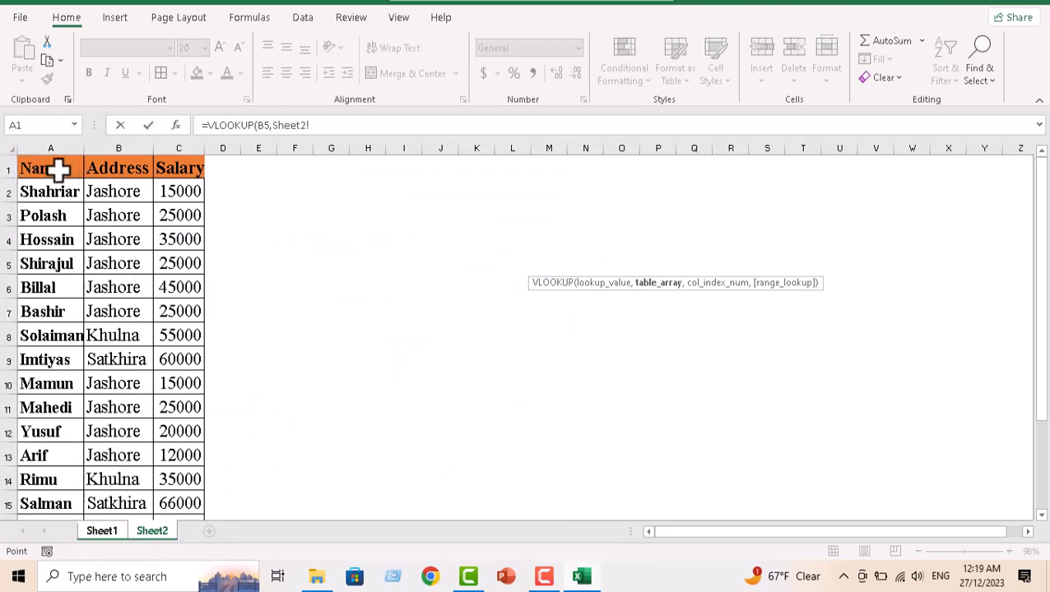
pyautogui.moveTo(57, 171); pyautogui.dragTo(170, 481)
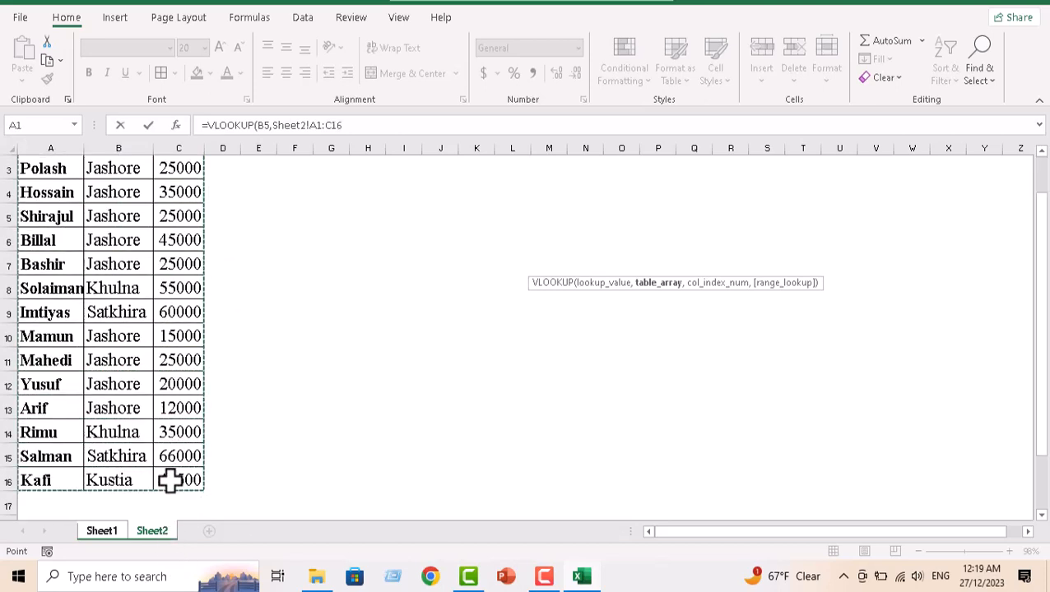
pyautogui.scroll(1, 275, 296)
pyautogui.click(350, 130)
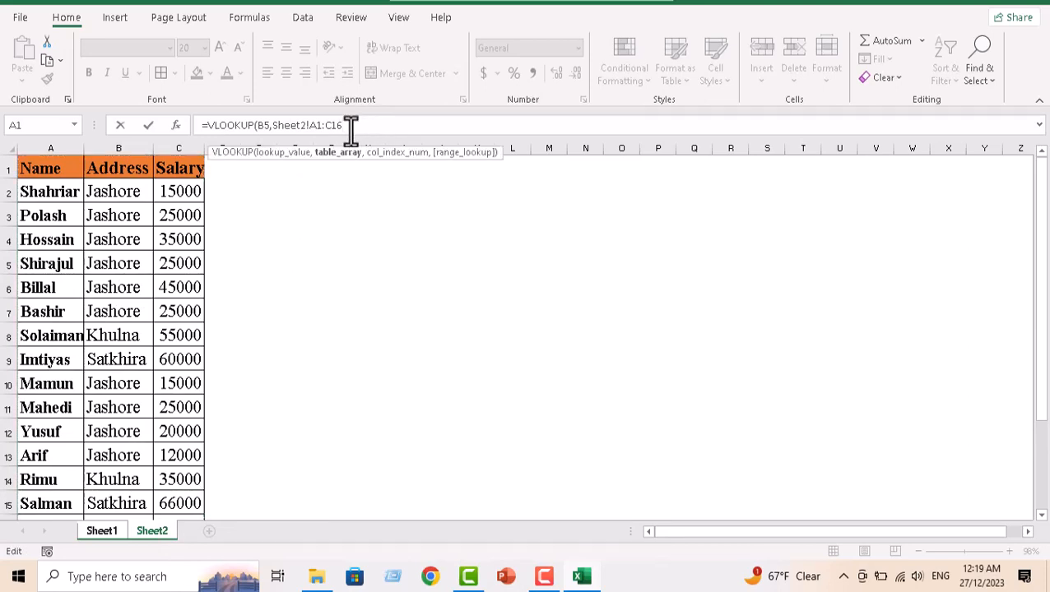
pyautogui.write(',')
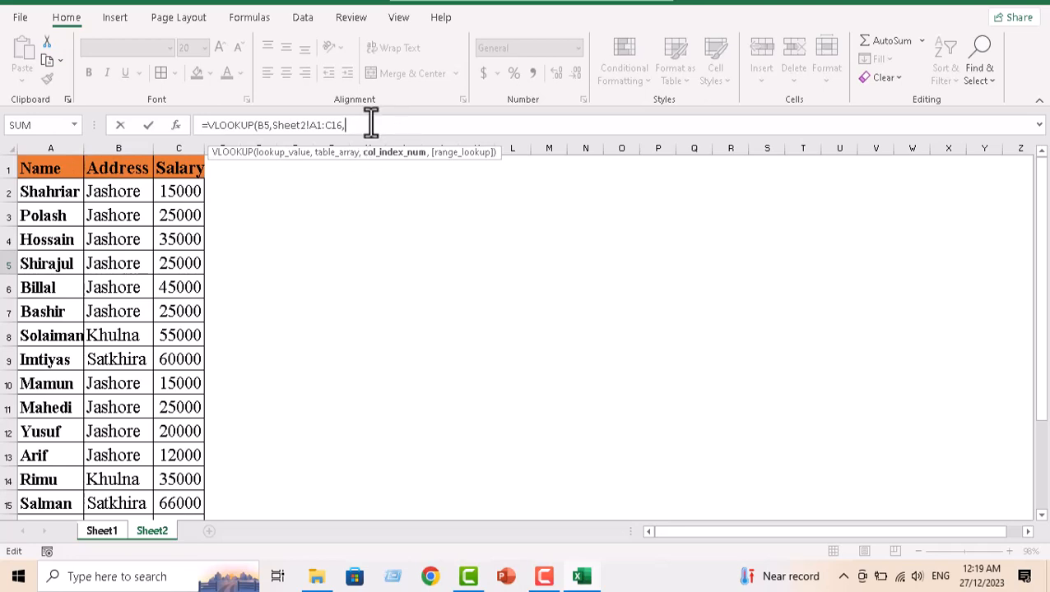
# - Complete the VLOOKUP formula with column index 3 and FALSE for an exact match
pyautogui.write('3,')
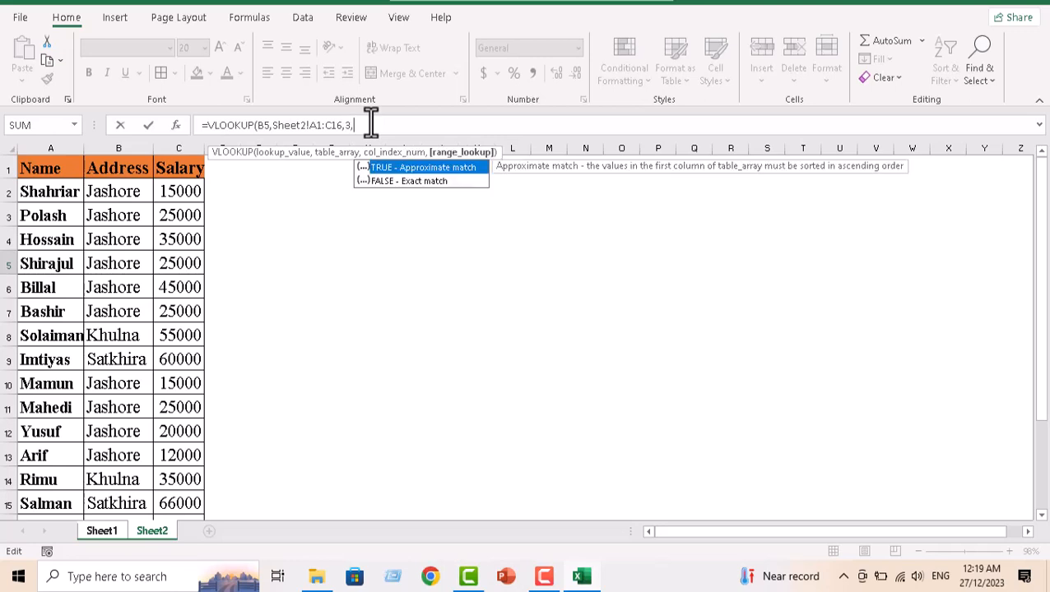
pyautogui.click(402, 183)
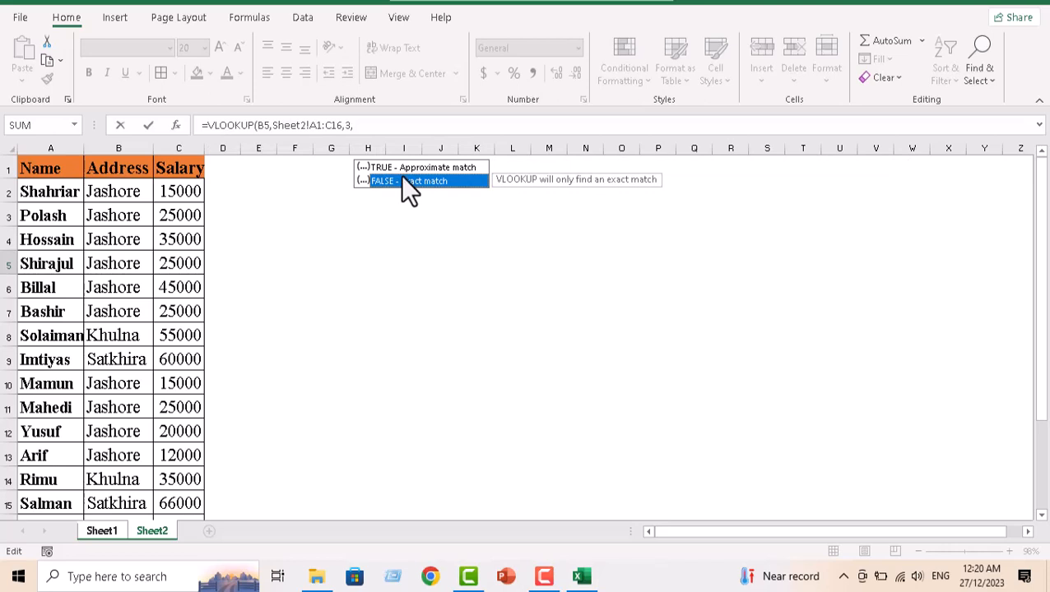
pyautogui.doubleClick(402, 183)
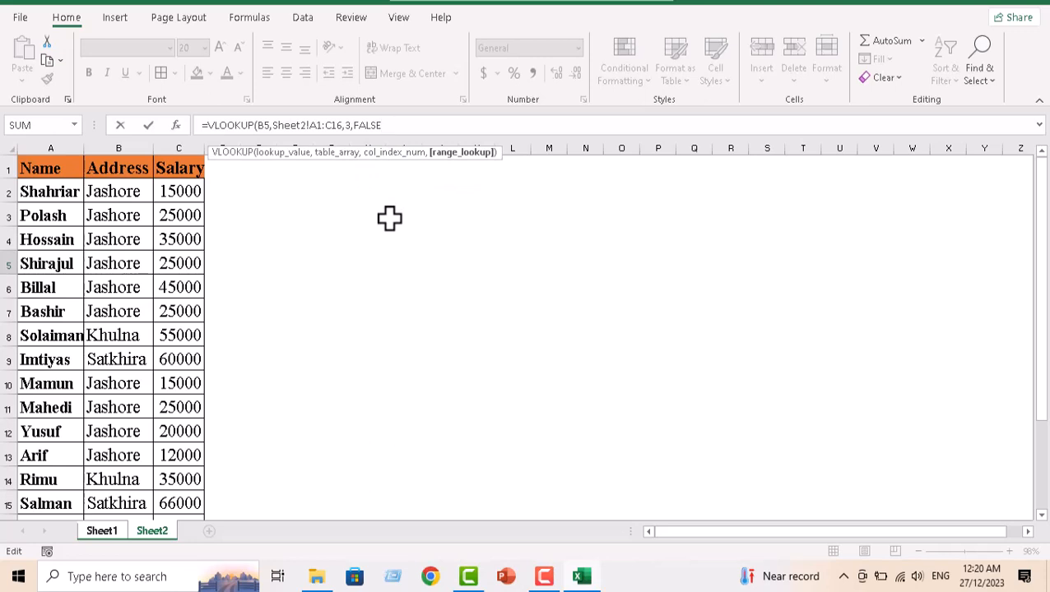
pyautogui.write(')')
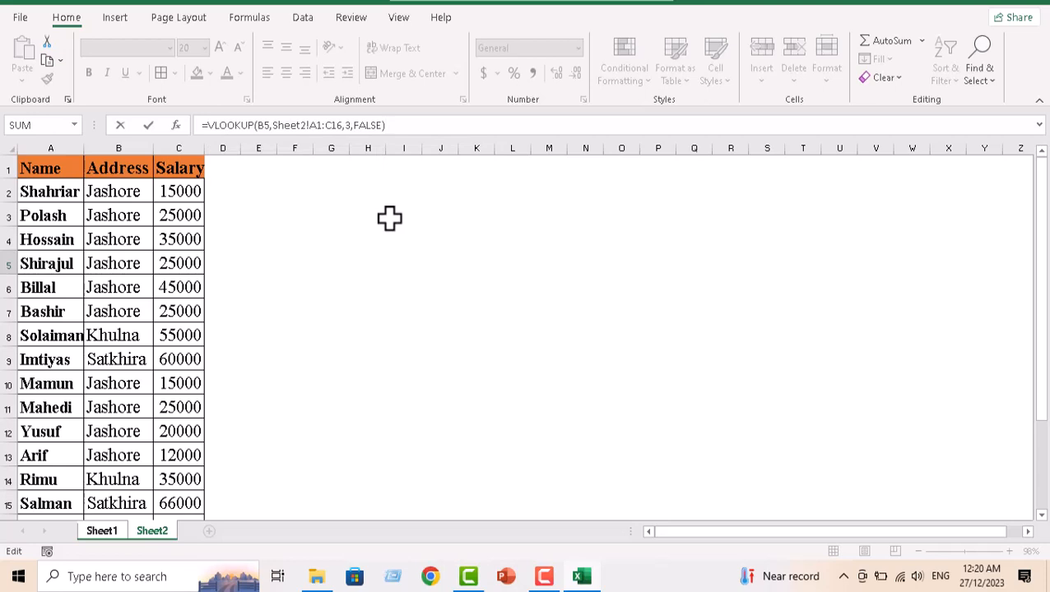
pyautogui.press('Return')
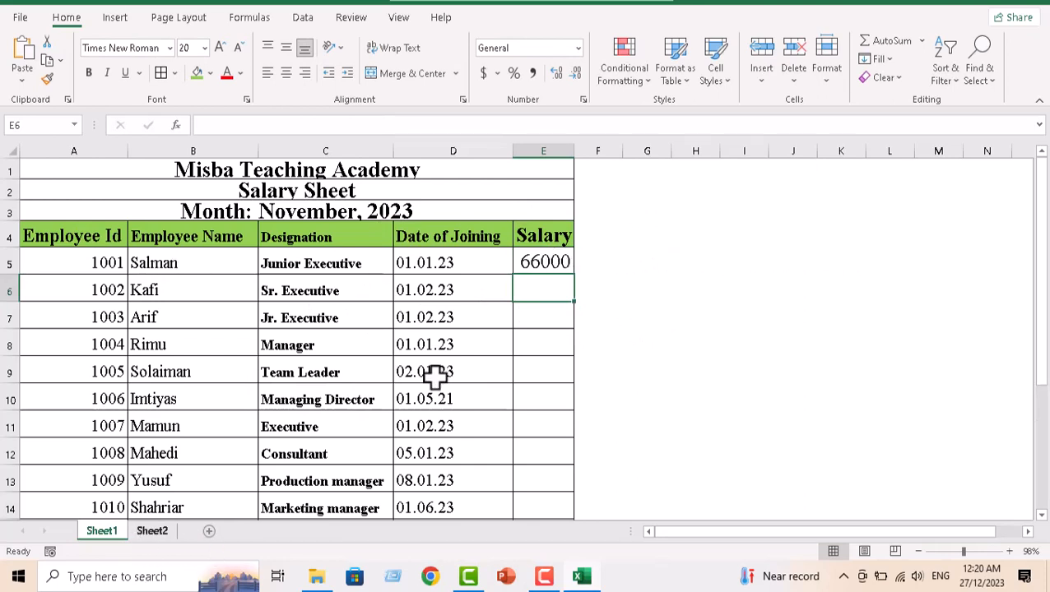
# - Highlight salary cell C15 on Sheet2 with the green fill and return to cell E5 on Sheet1
pyautogui.click(153, 533)
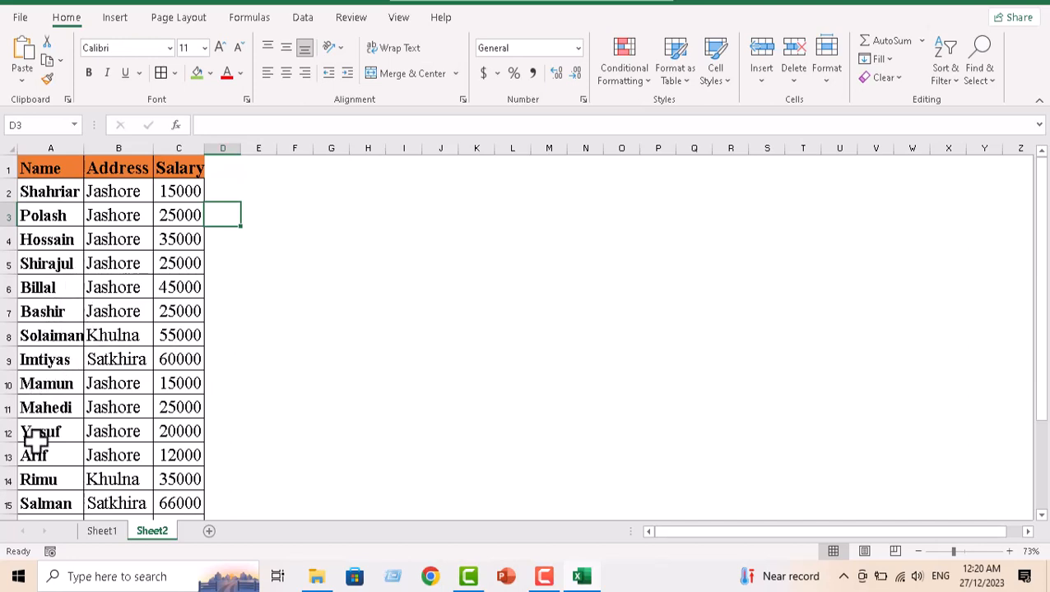
pyautogui.click(51, 497)
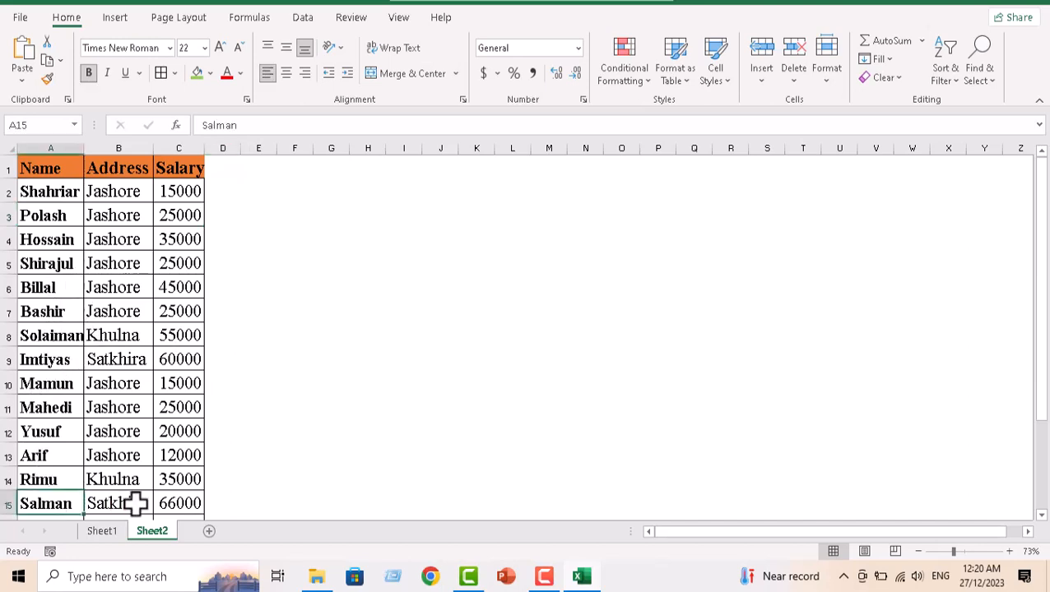
pyautogui.press('Right')
pyautogui.press('Right')
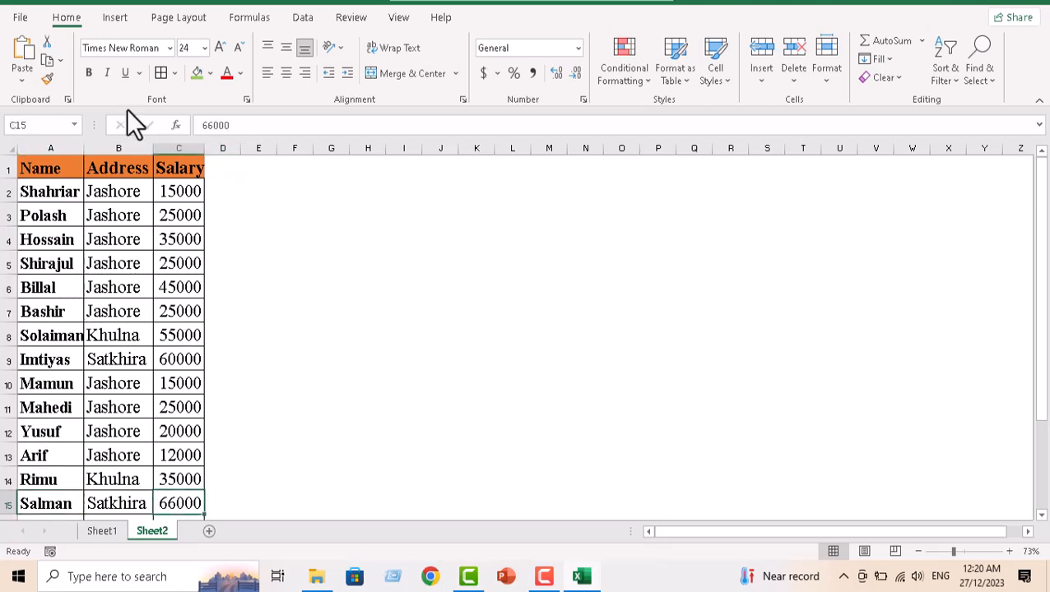
pyautogui.click(199, 77)
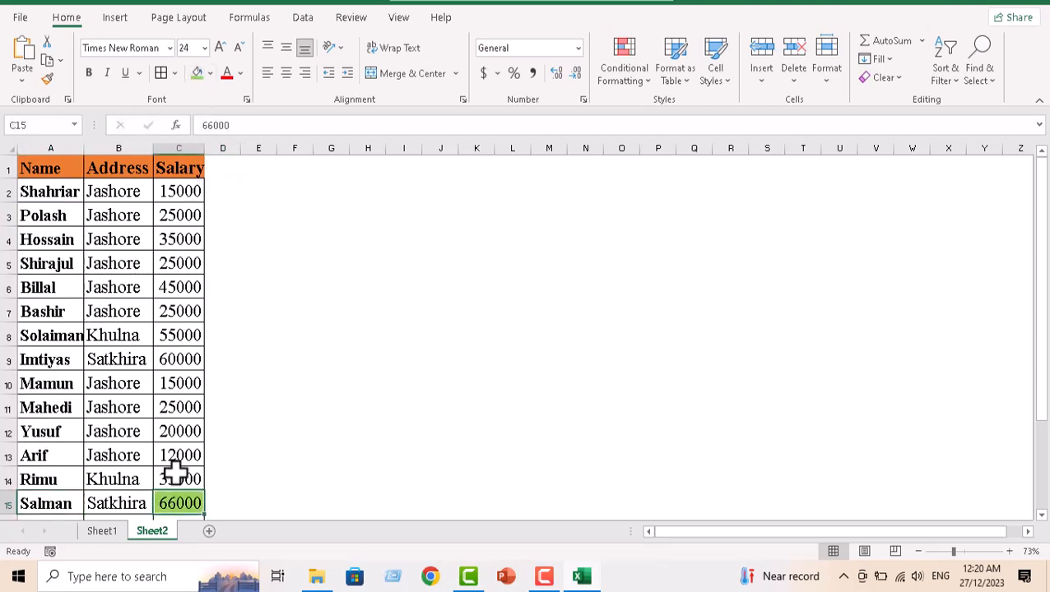
pyautogui.click(102, 533)
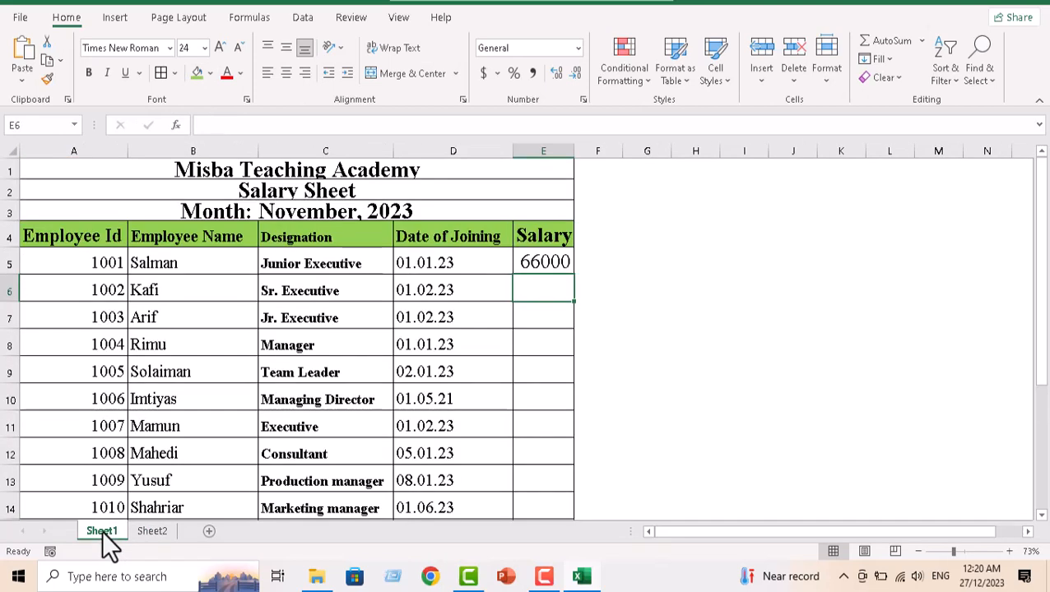
pyautogui.click(550, 260)
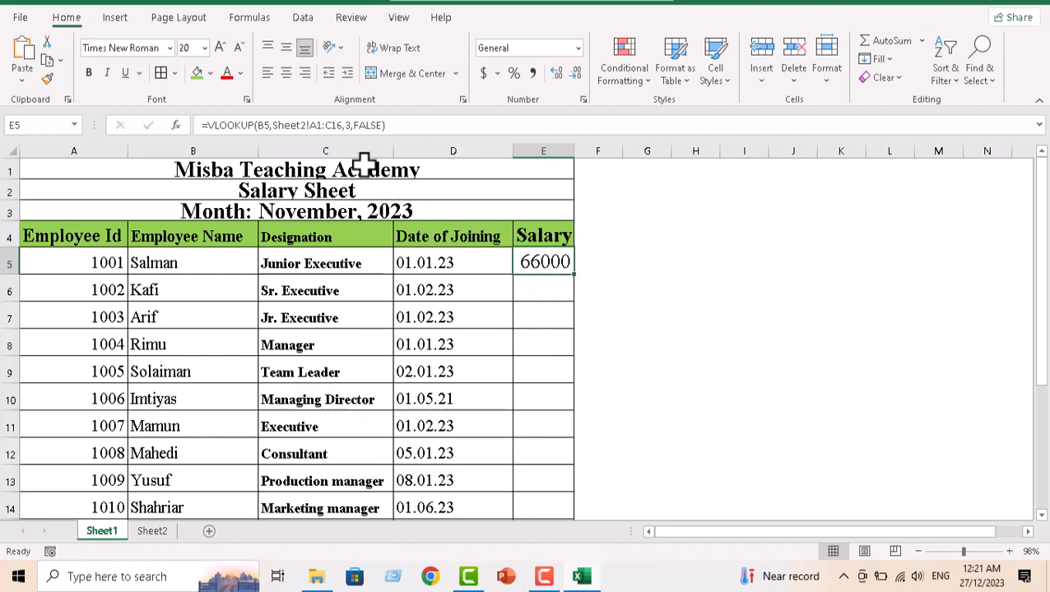
pyautogui.click(323, 125)
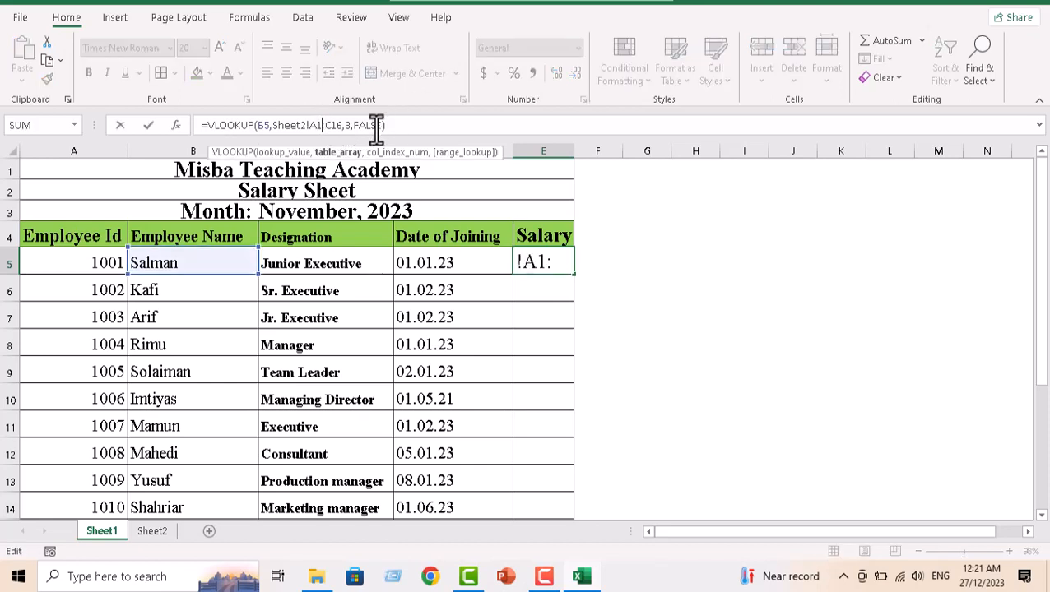
pyautogui.press('F4')
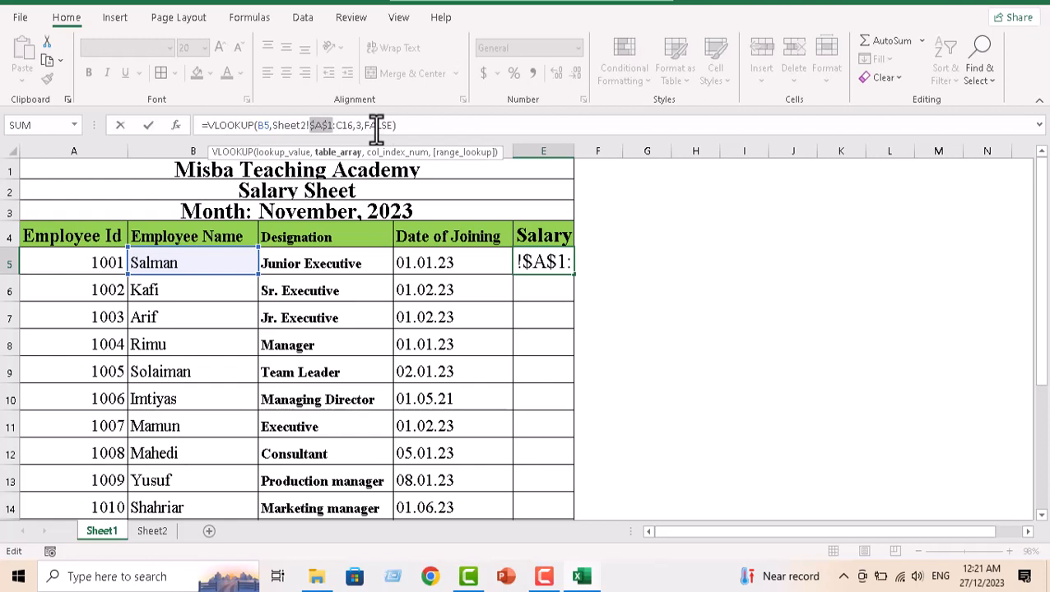
pyautogui.press('F4')
pyautogui.press('F4')
pyautogui.press('F4')
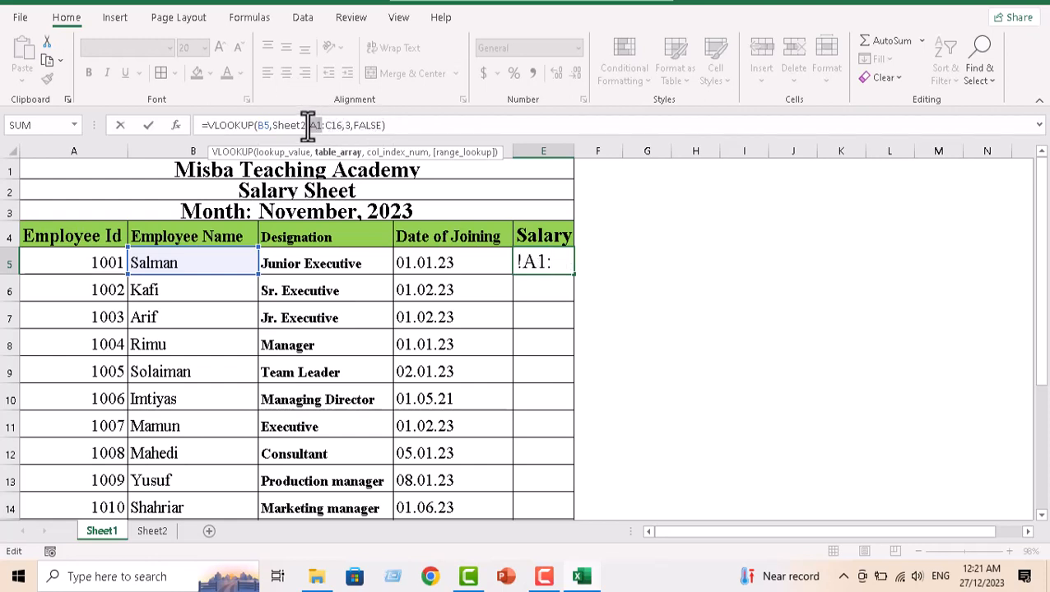
# - Make the table array in E5's VLOOKUP formula absolute as Sheet2!$A$1:$C$16
pyautogui.moveTo(309, 124); pyautogui.dragTo(343, 124)
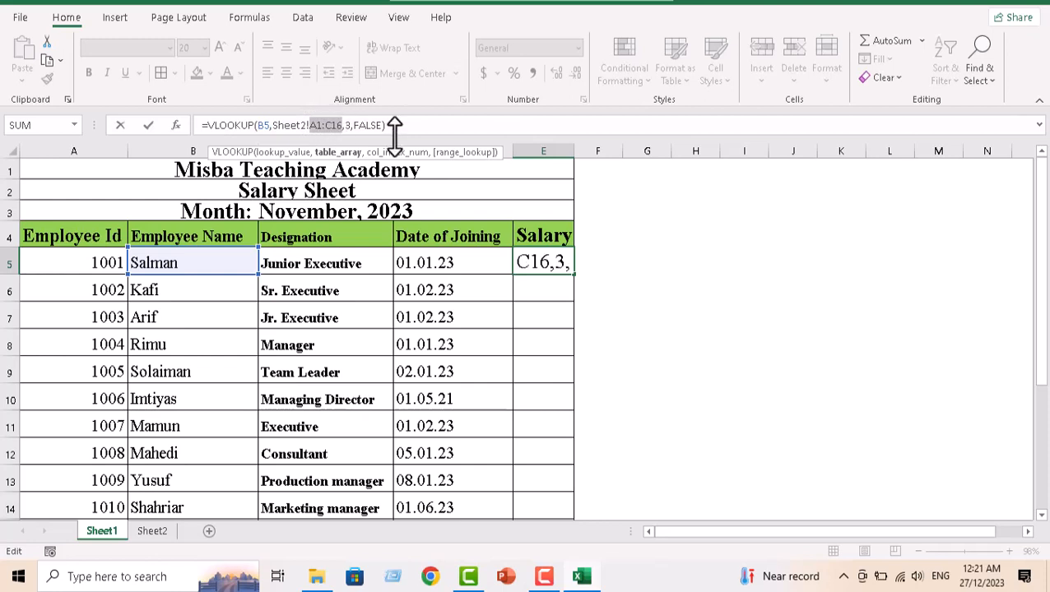
pyautogui.press('F4')
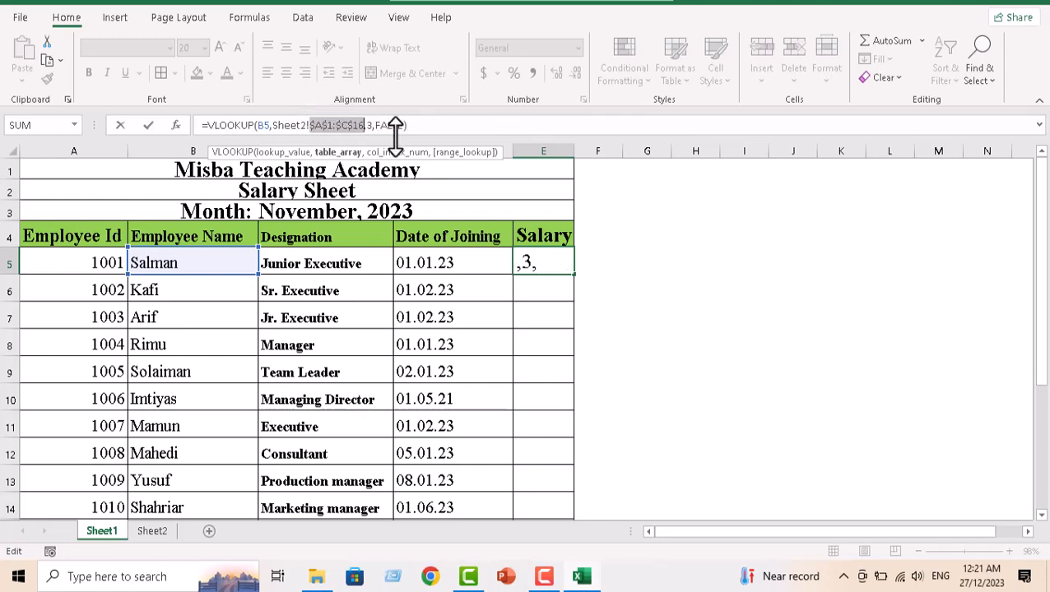
pyautogui.click(419, 125)
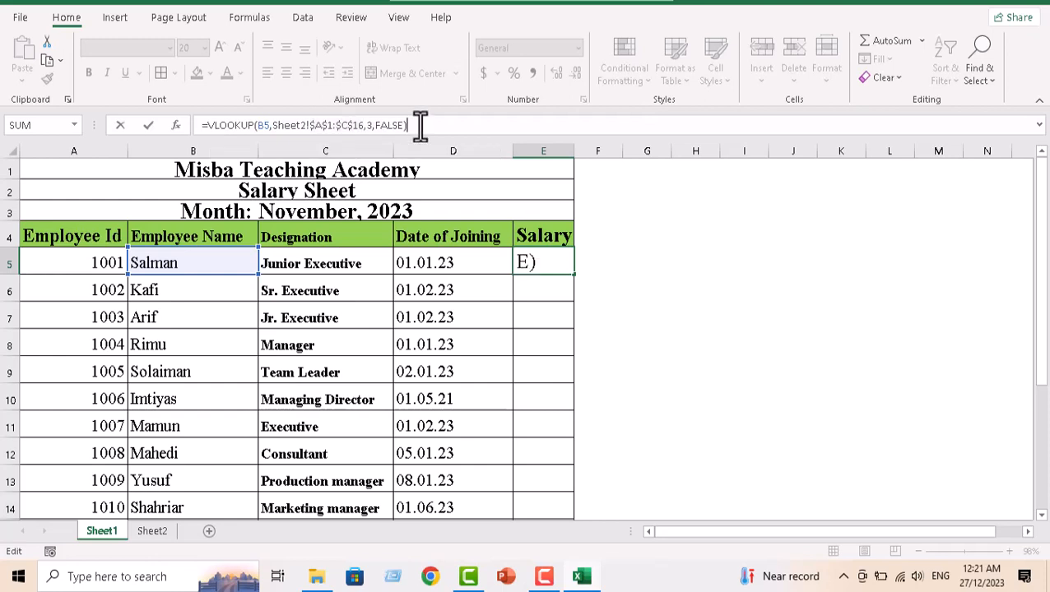
pyautogui.press('Return')
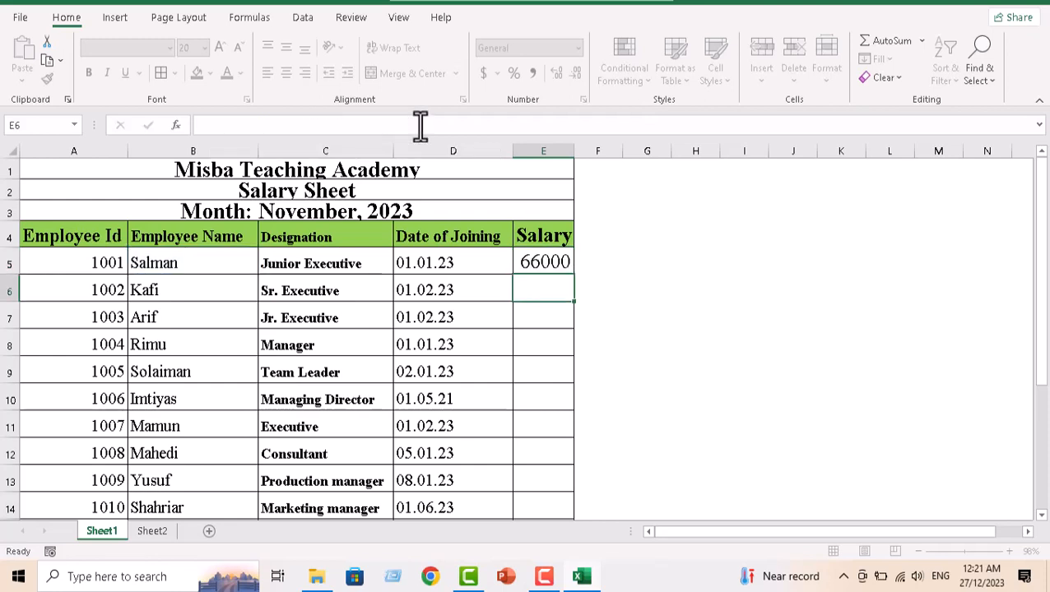
# - Fill the VLOOKUP formula from E5 down the Salary column through E19
pyautogui.click(570, 274)
pyautogui.moveTo(576, 277); pyautogui.dragTo(562, 480)
pyautogui.scroll(2, 549, 421)
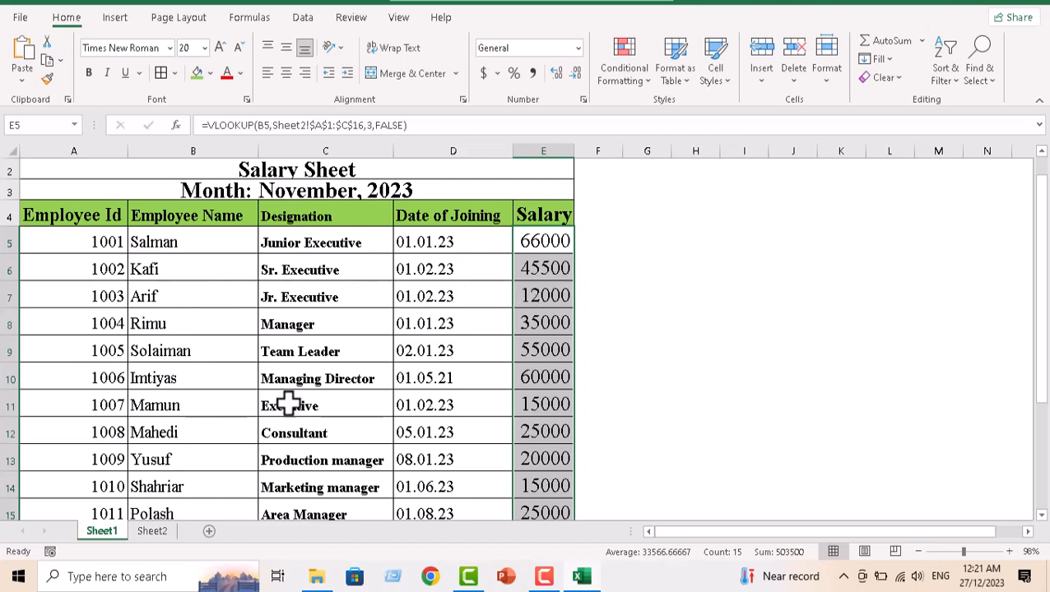
# - Highlight salary cell C16 on Sheet2 with the green fill and return to Sheet1
pyautogui.click(161, 528)
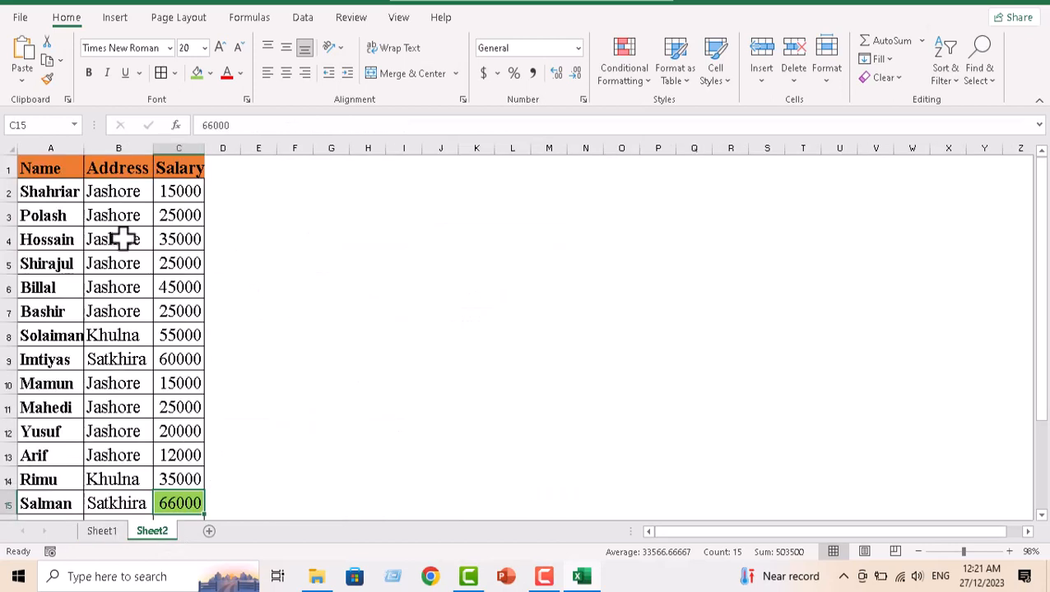
pyautogui.scroll(-2, 94, 341)
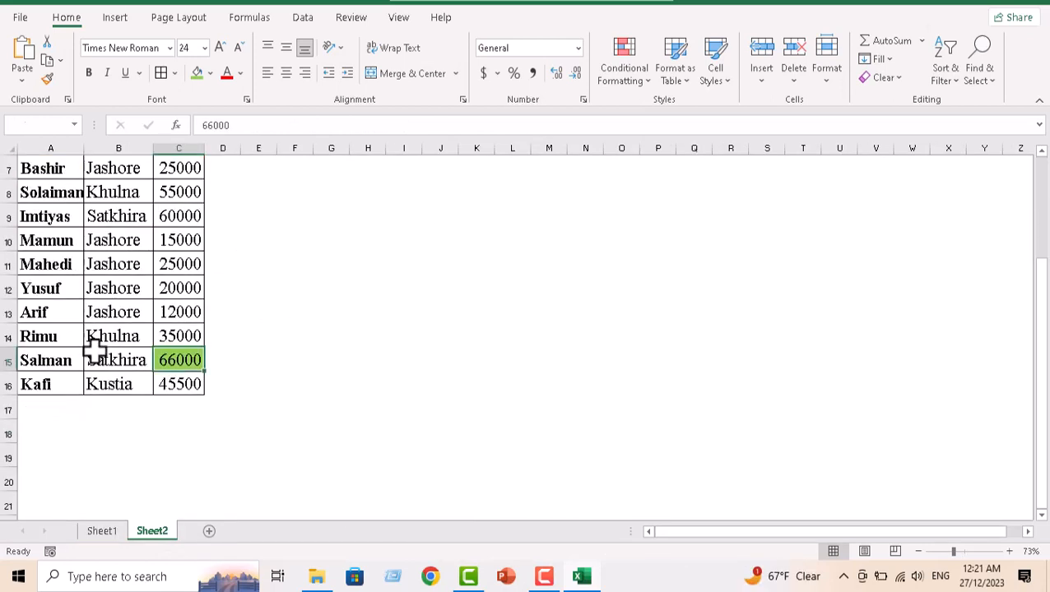
pyautogui.click(43, 387)
pyautogui.click(190, 387)
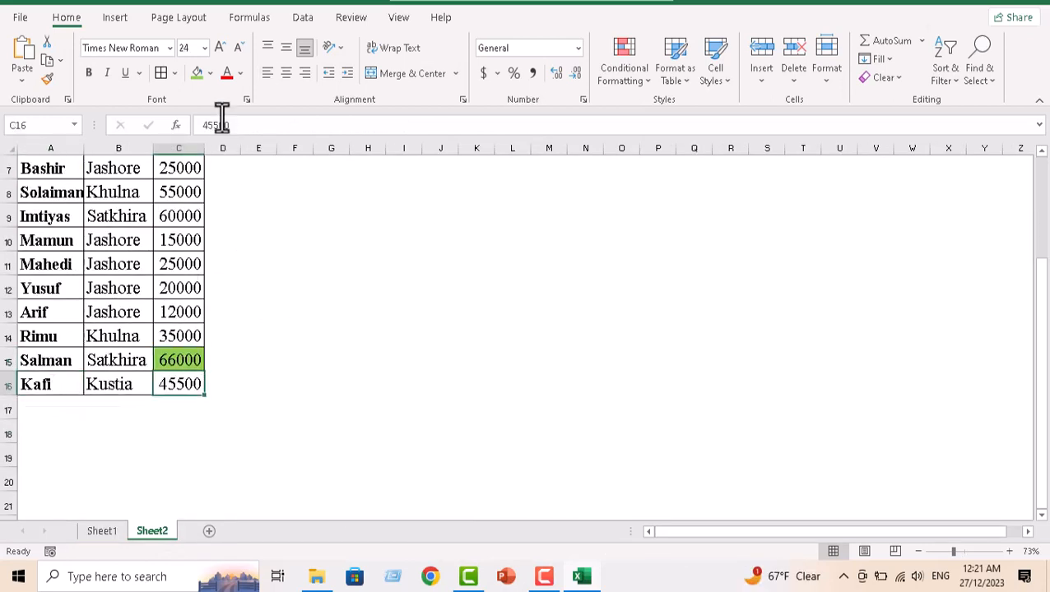
pyautogui.click(202, 77)
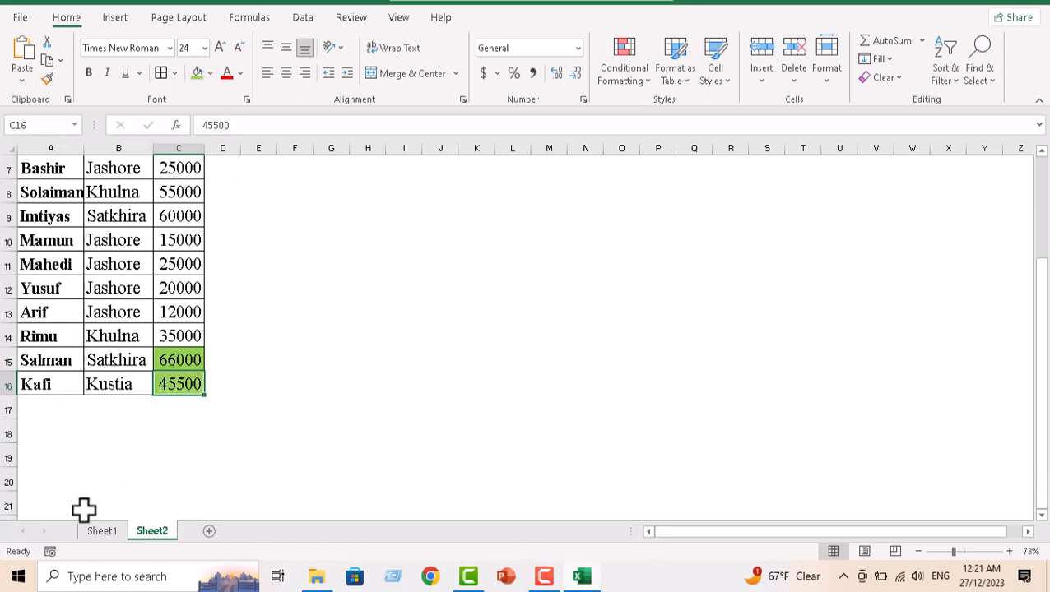
pyautogui.click(102, 531)
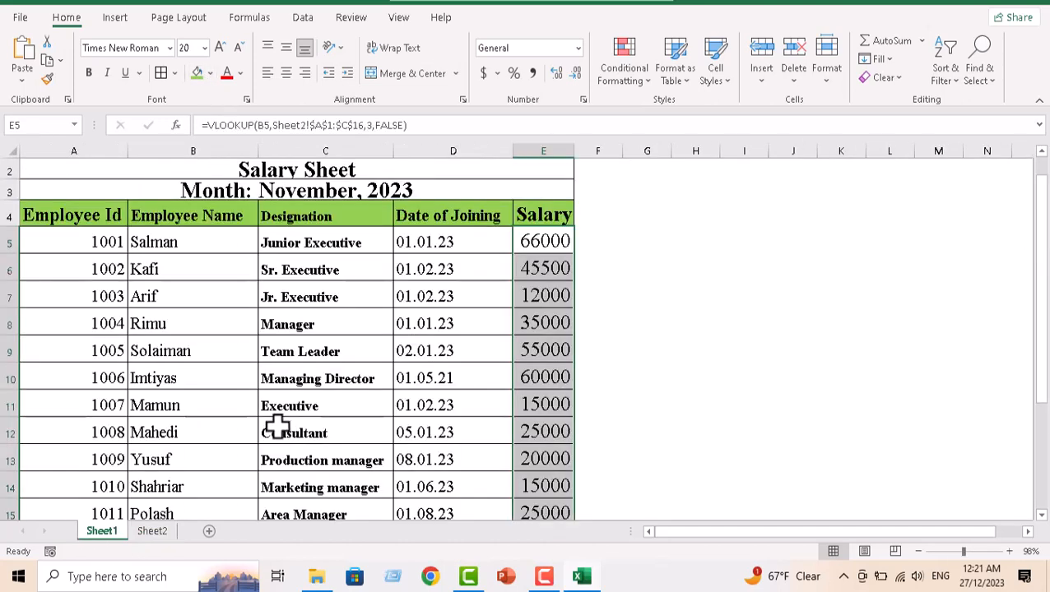